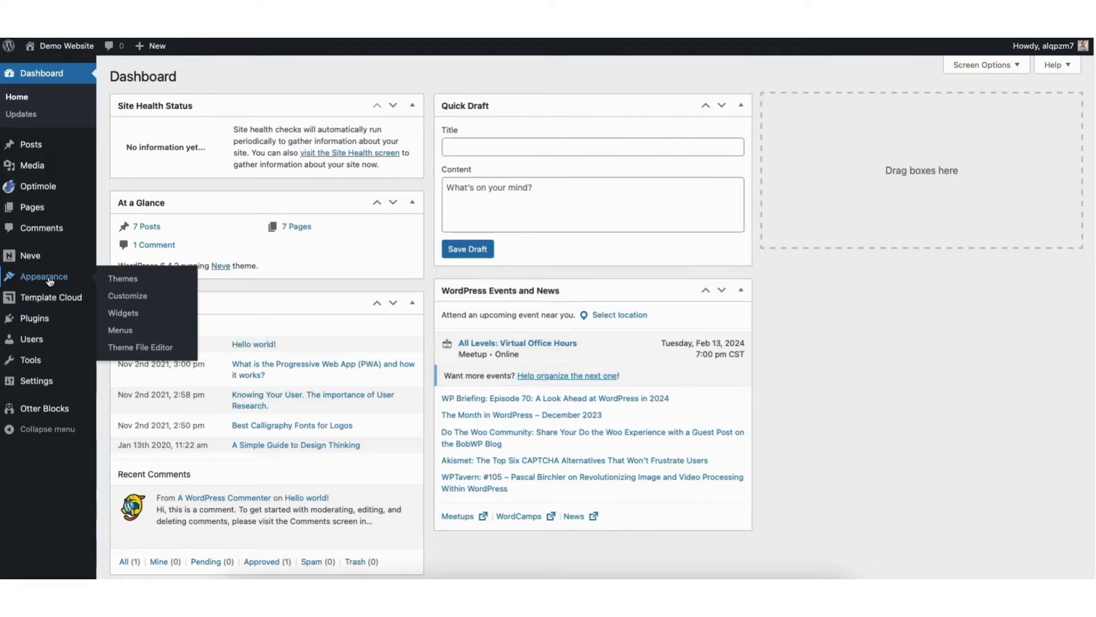
Open Appearance > Menus and keep web-agency-gb-main-menu selected for editing.
left_click(121, 330)
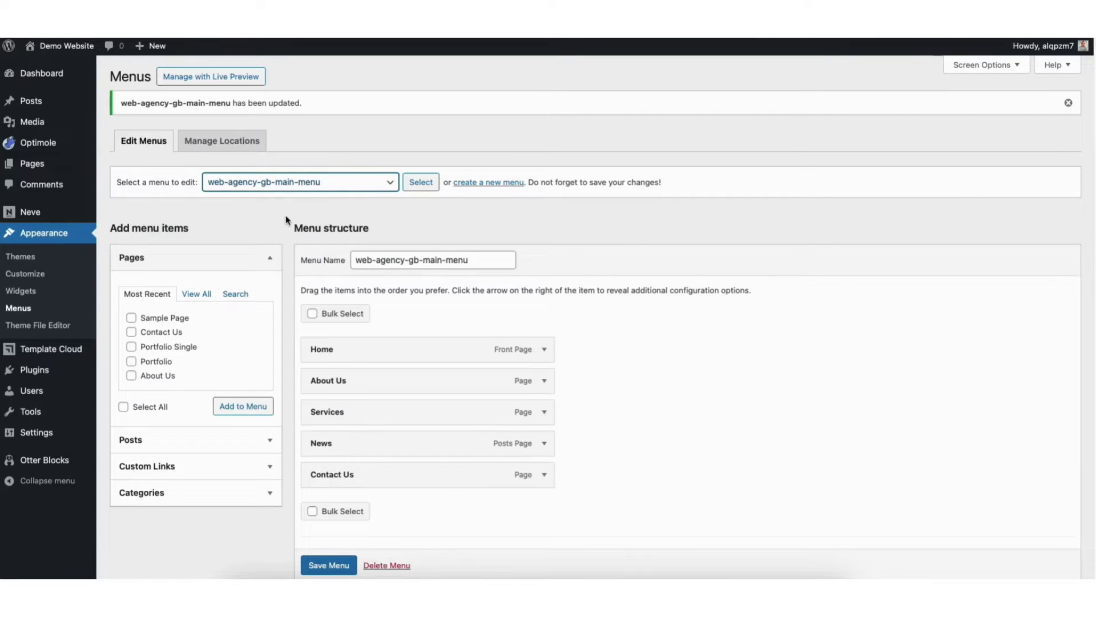
left_click(288, 187)
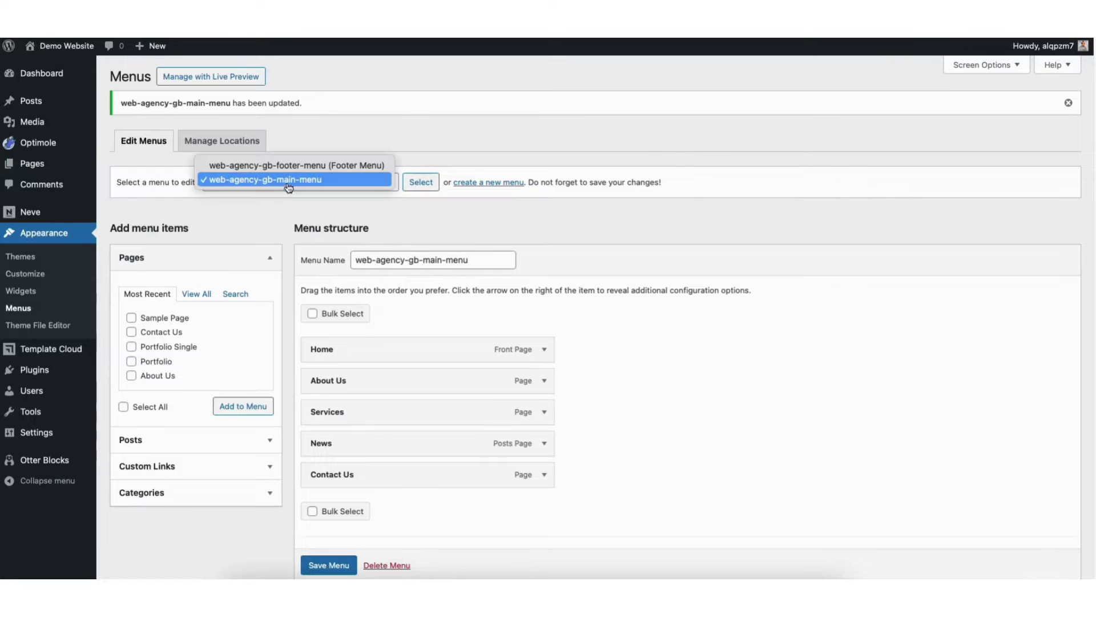
left_click(294, 180)
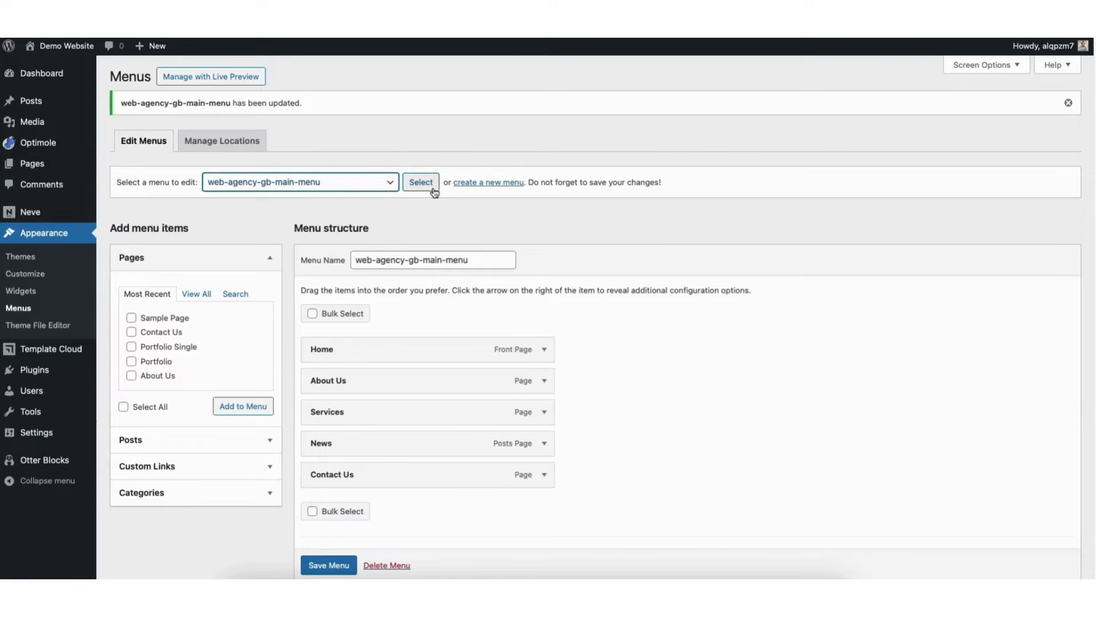
Create a menu named Demo that auto-adds new top-level pages and uses the Primary Menu location.
left_click(491, 182)
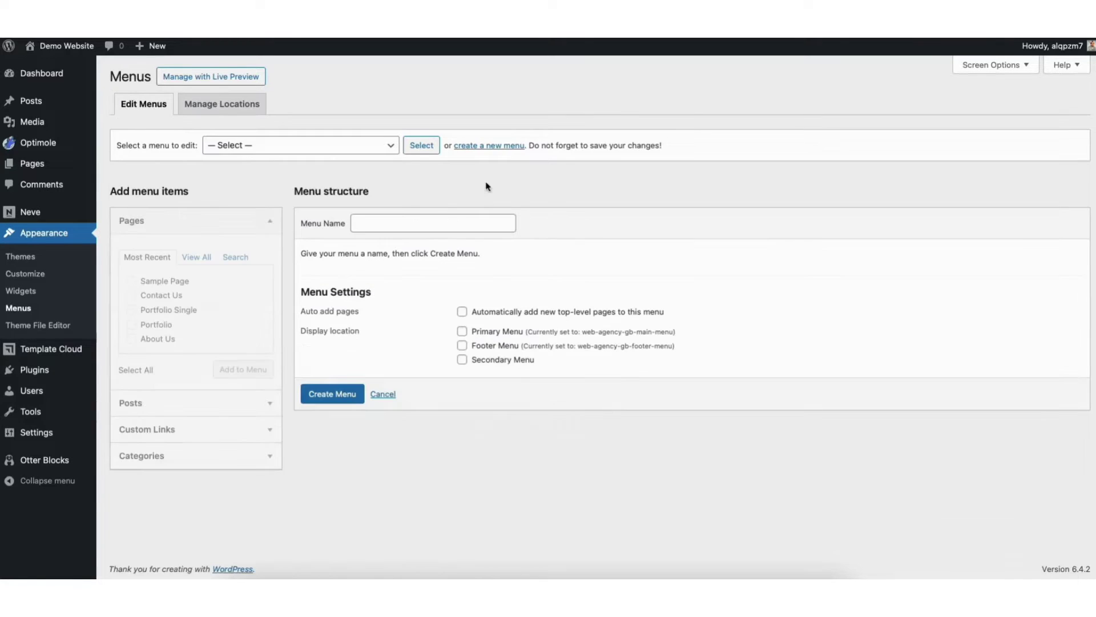
left_click(383, 223)
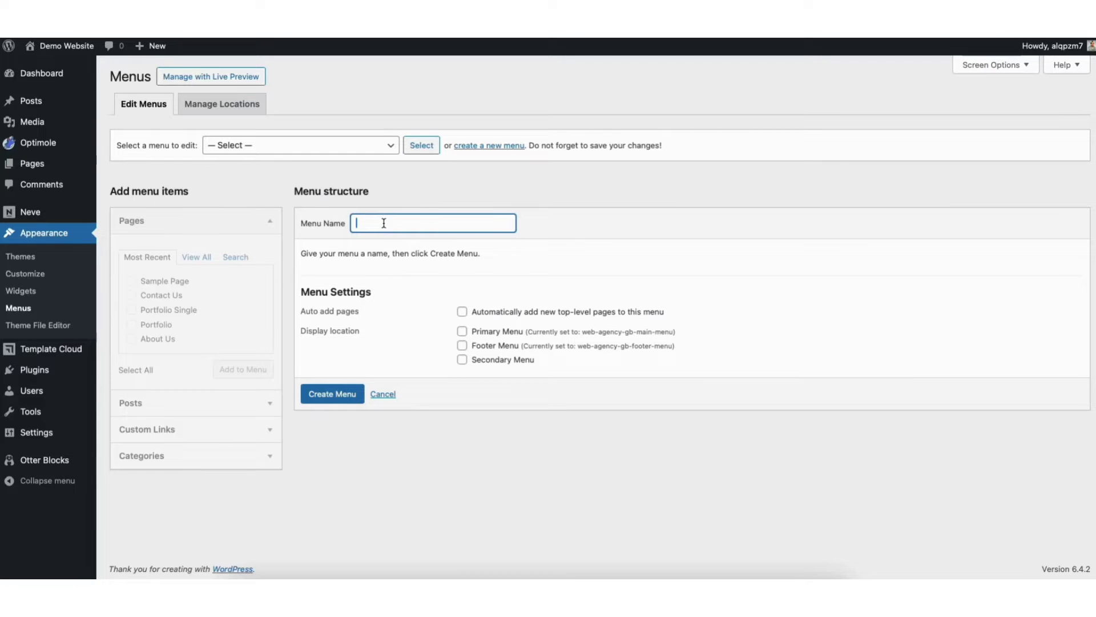
type("Demo")
left_click(462, 314)
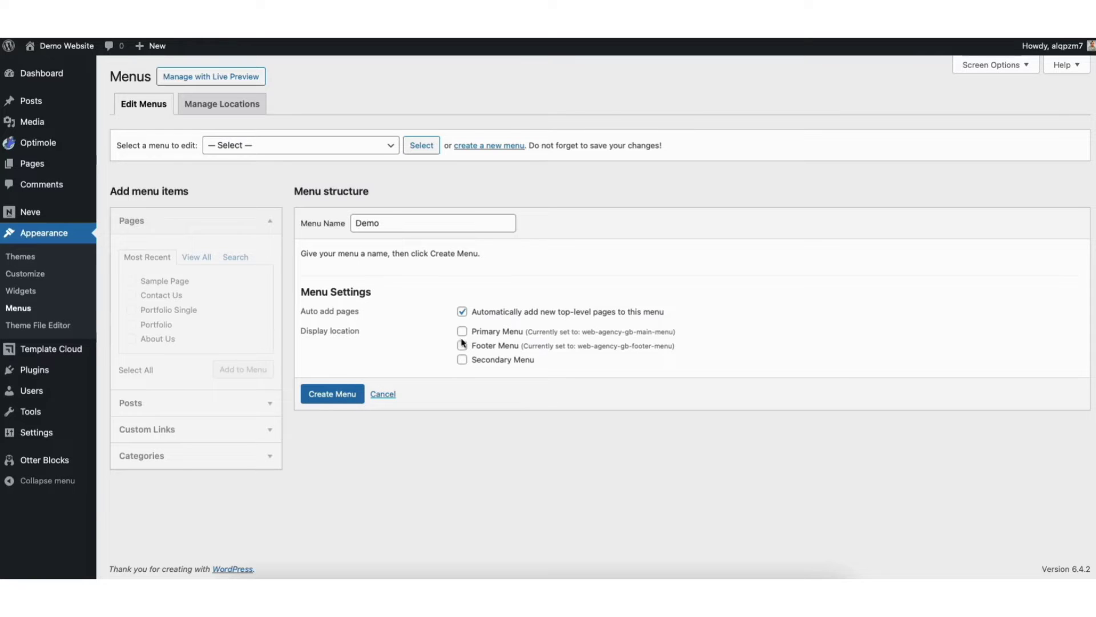
left_click(462, 332)
left_click(350, 393)
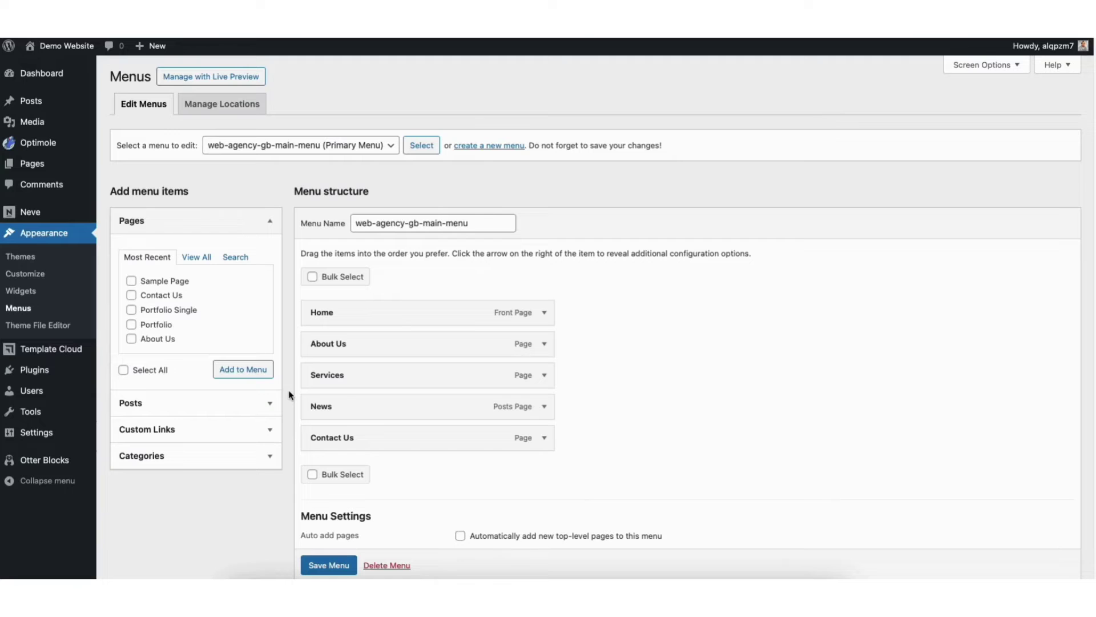
Tick Sample Page among the recent pages for the main menu.
left_click(132, 282)
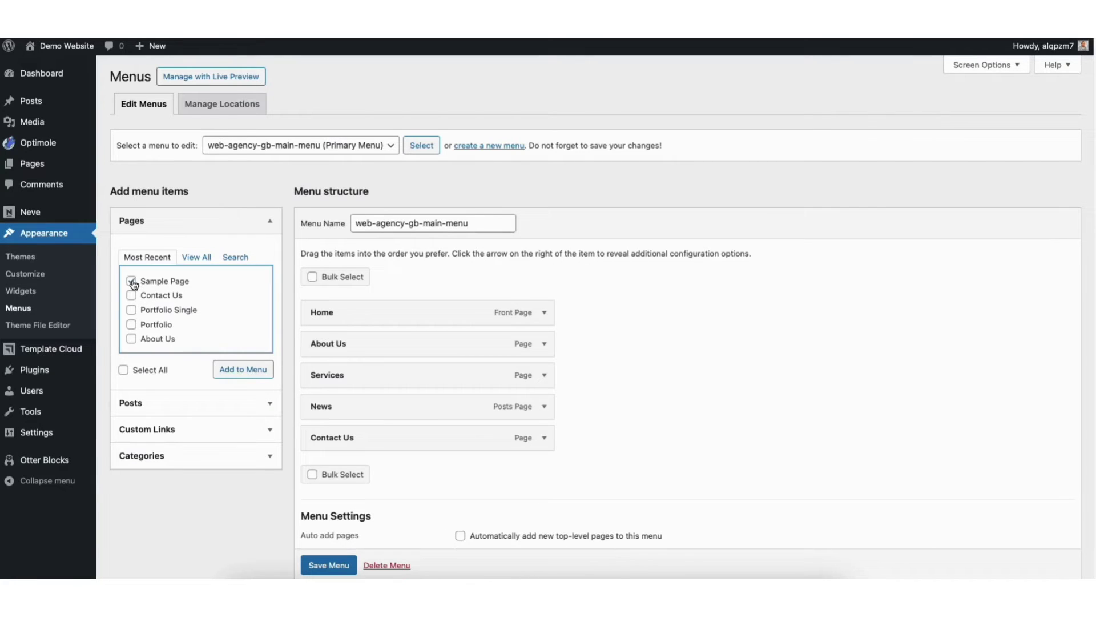
Add Sample Page to the main menu and nest it as a sub-item under Services.
left_click(241, 370)
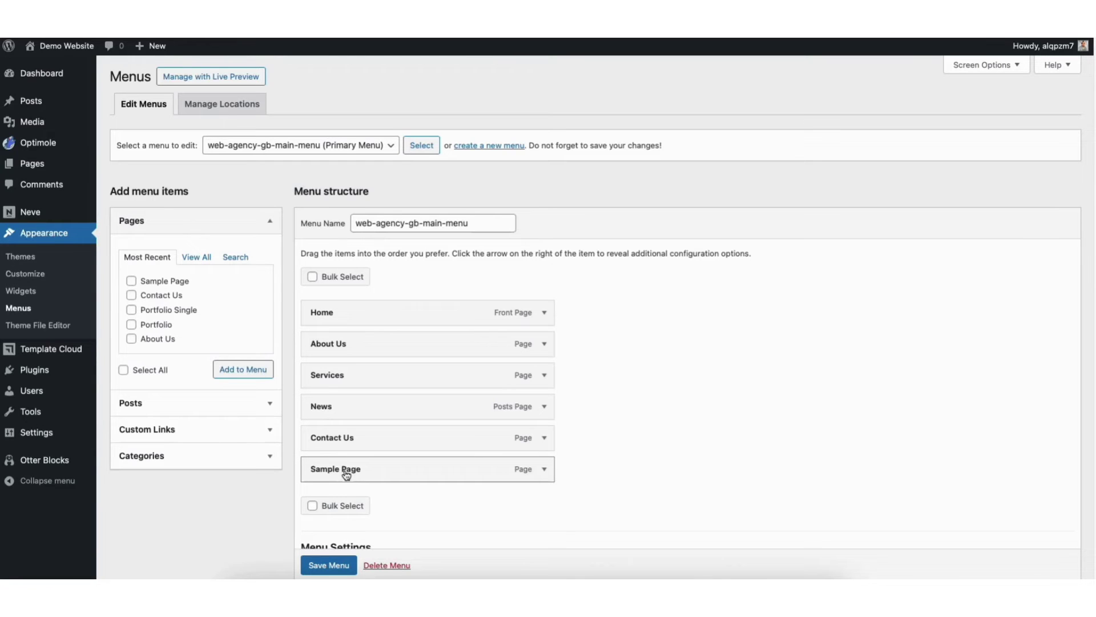
left_click_drag(346, 474, 349, 409)
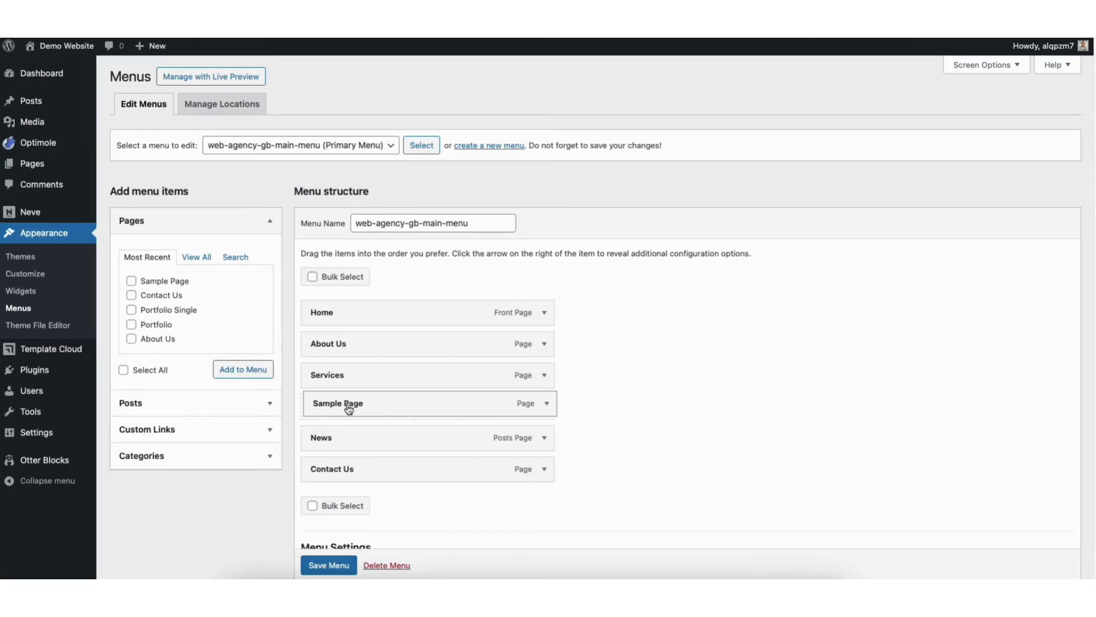
left_click_drag(349, 409, 370, 411)
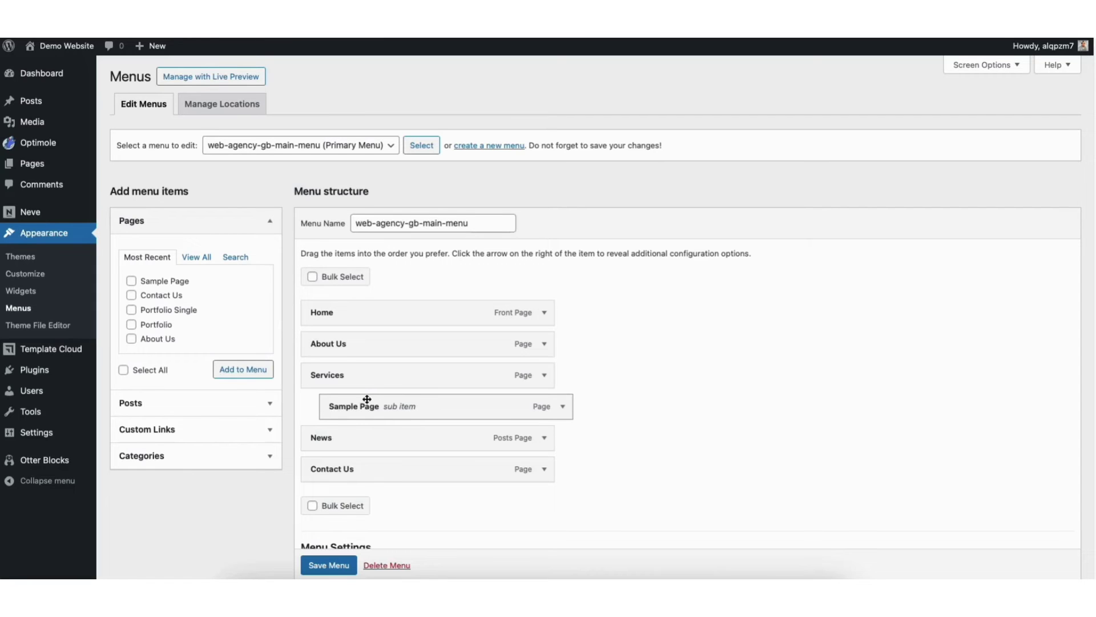
Add Sample Page twice more and nest both under Services as sub-items.
left_click(132, 281)
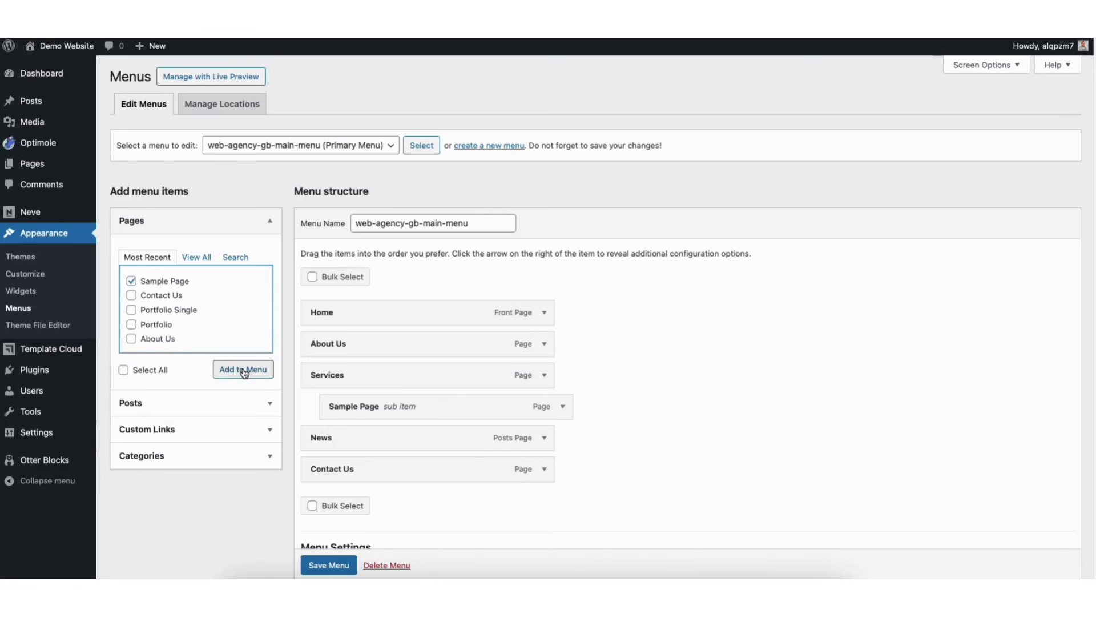
left_click(245, 370)
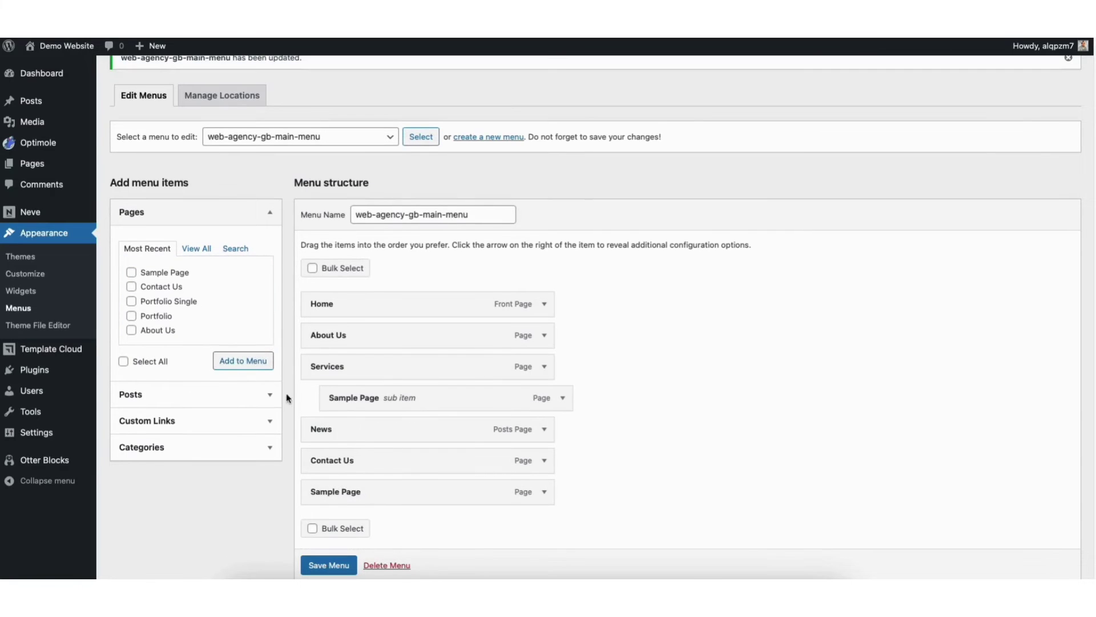
left_click(132, 273)
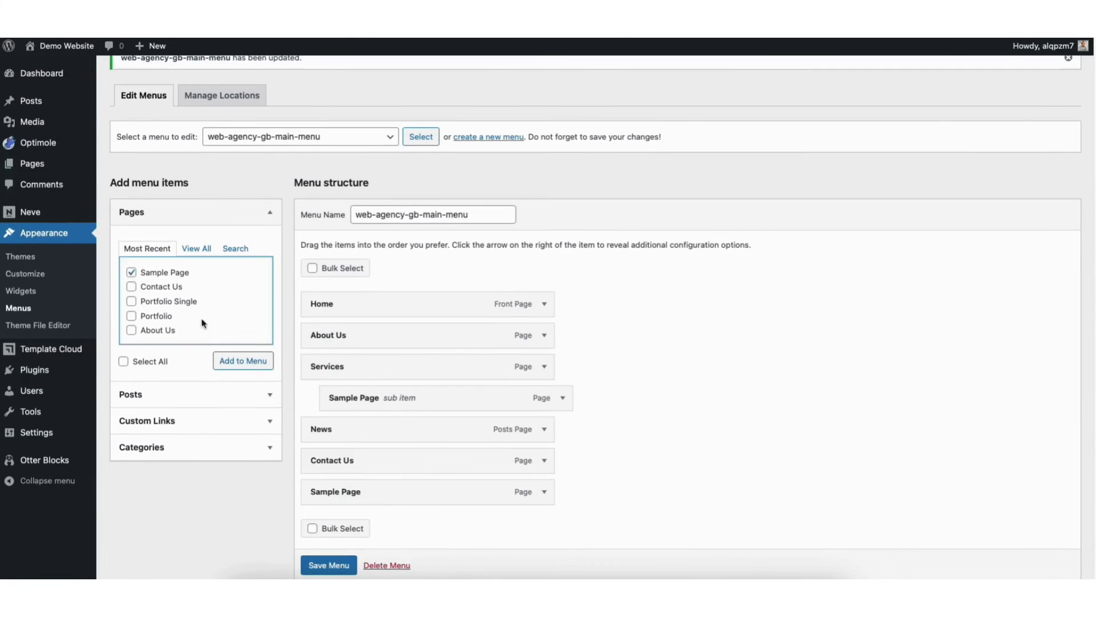
left_click(242, 364)
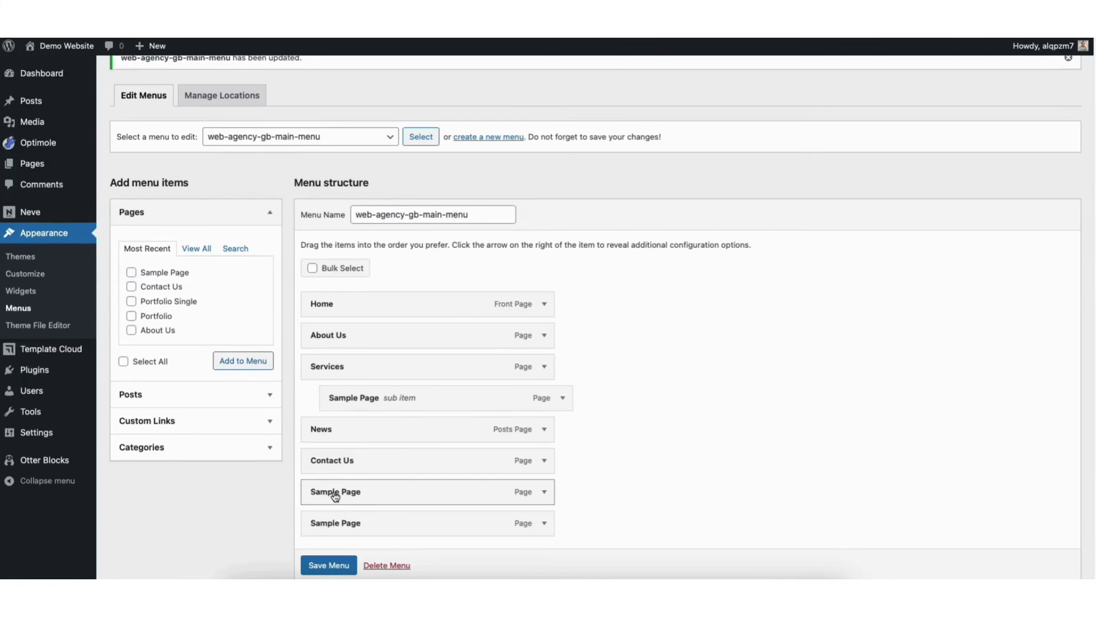
left_click_drag(337, 496, 353, 433)
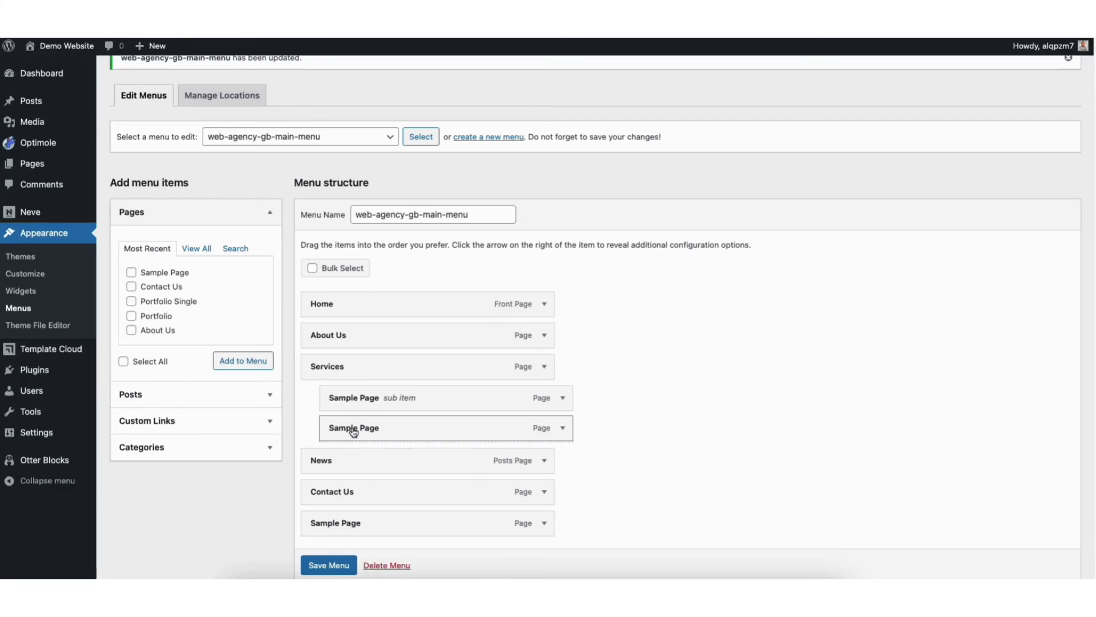
left_click_drag(354, 432, 351, 433)
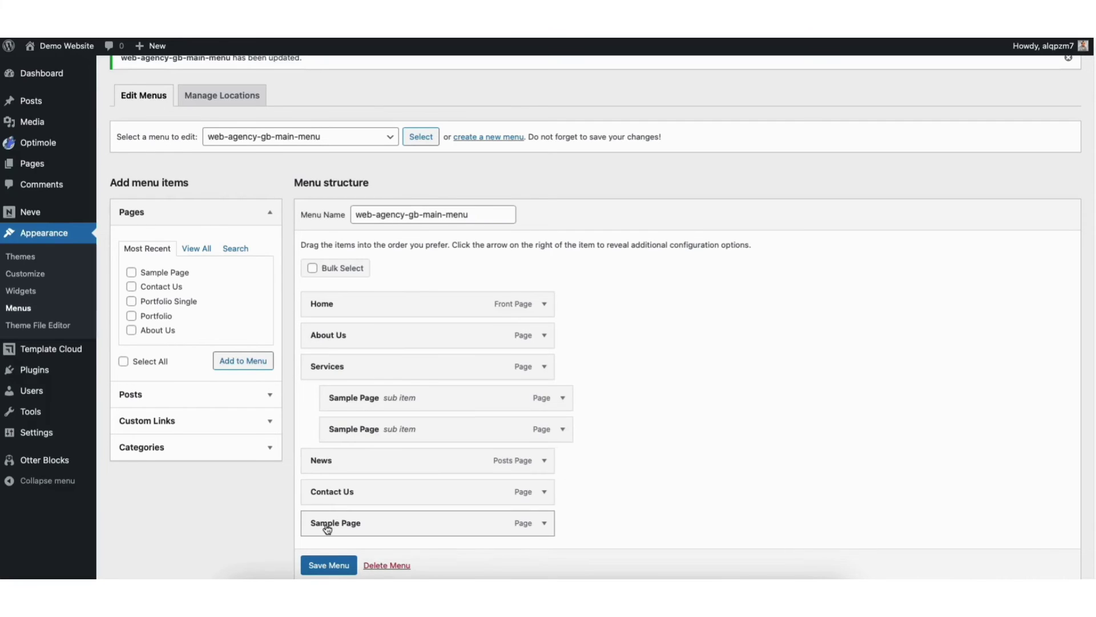
left_click_drag(327, 529, 348, 464)
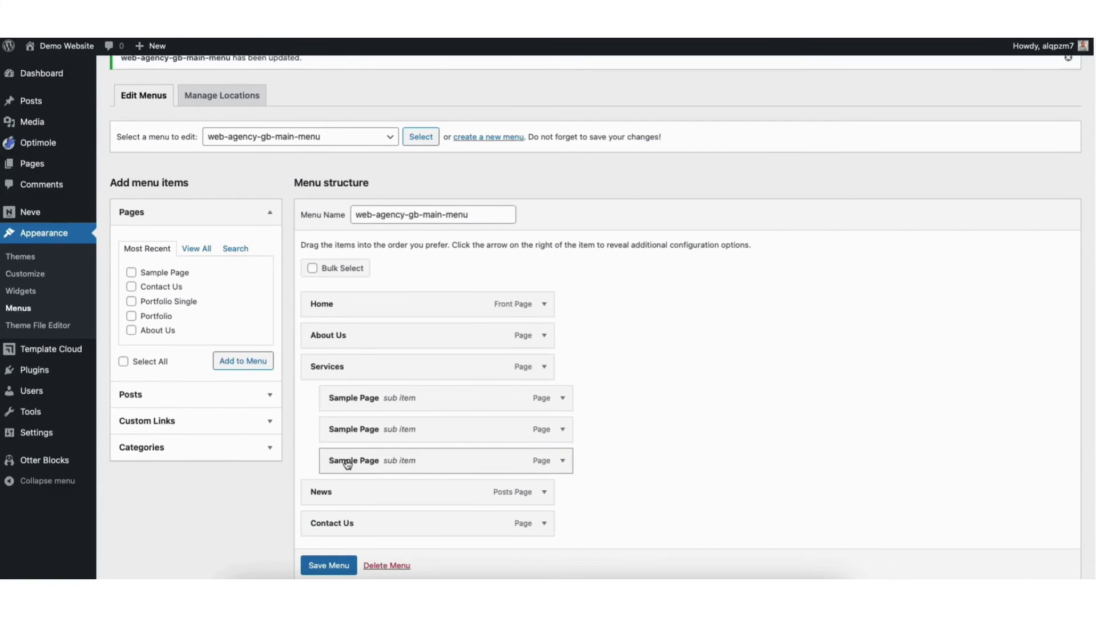
Save the main menu and open the live site to check the Services dropdown.
left_click(328, 565)
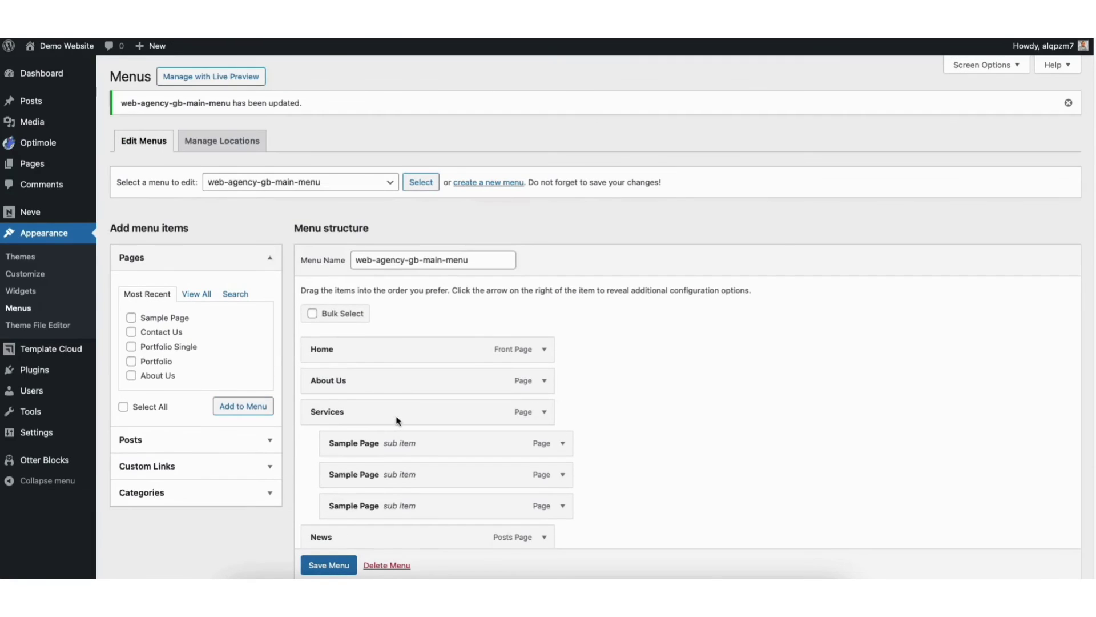
mouse_move(62, 45)
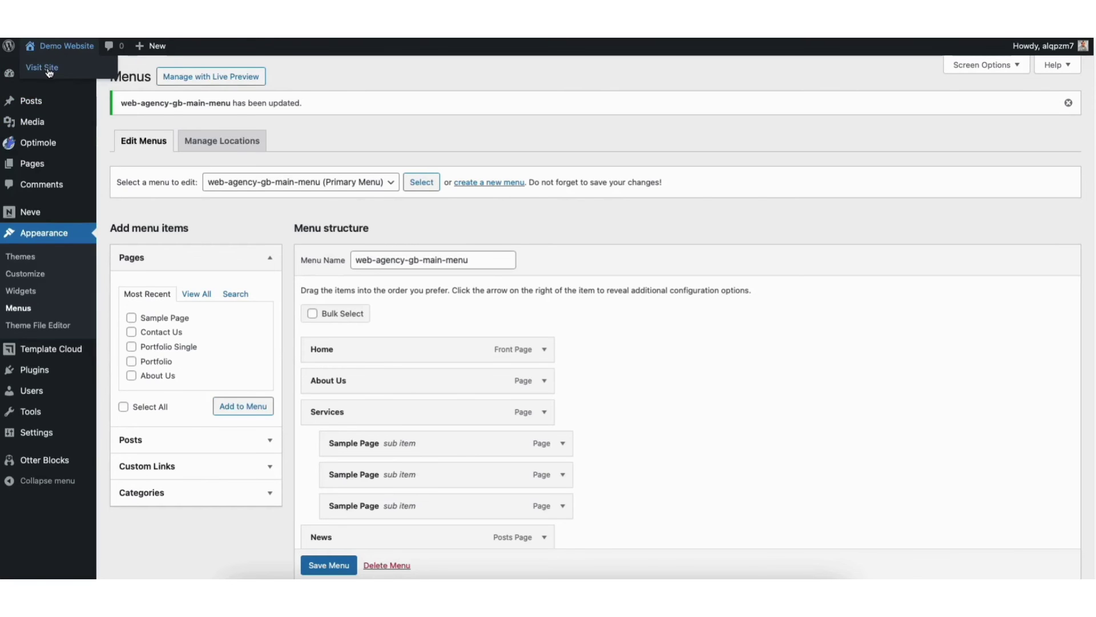
left_click(48, 70)
mouse_move(752, 78)
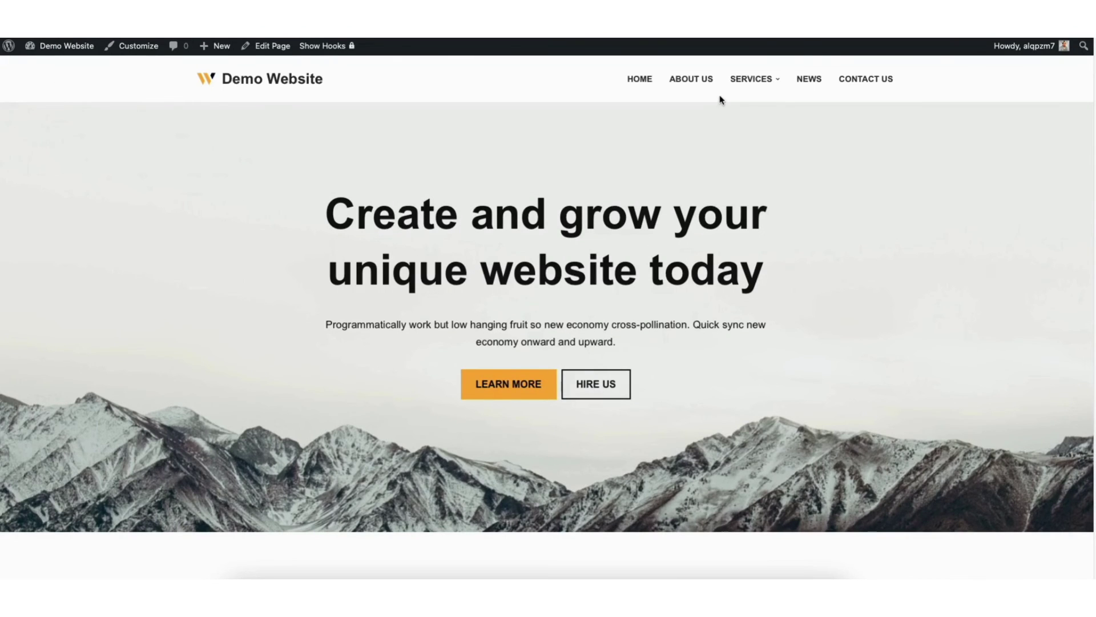